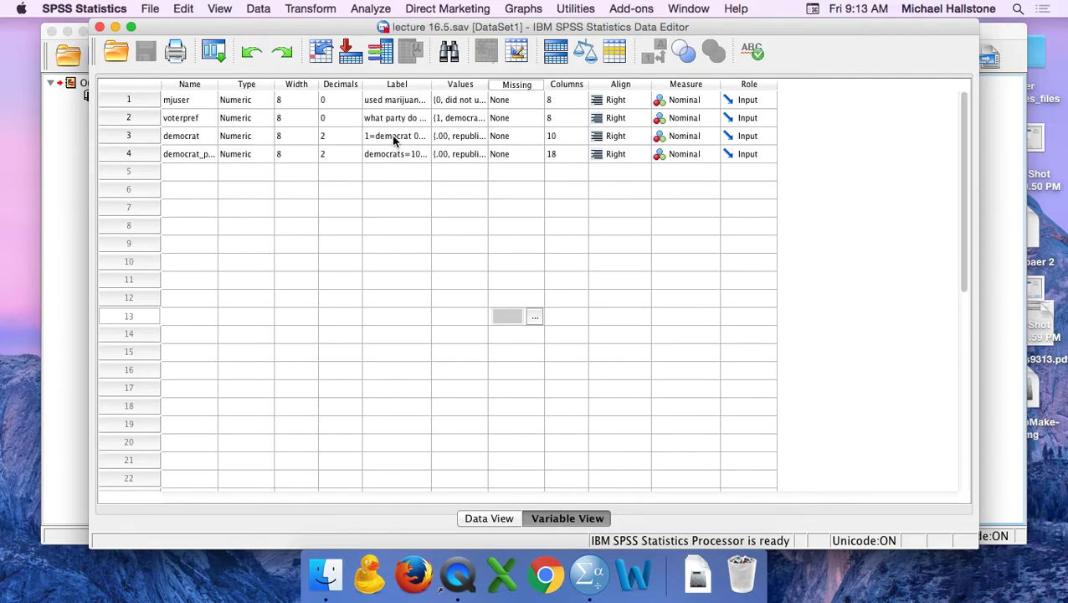
# - Inspect the value labels of democrat and voterpref, closing each without changes
pyautogui.click(482, 138)
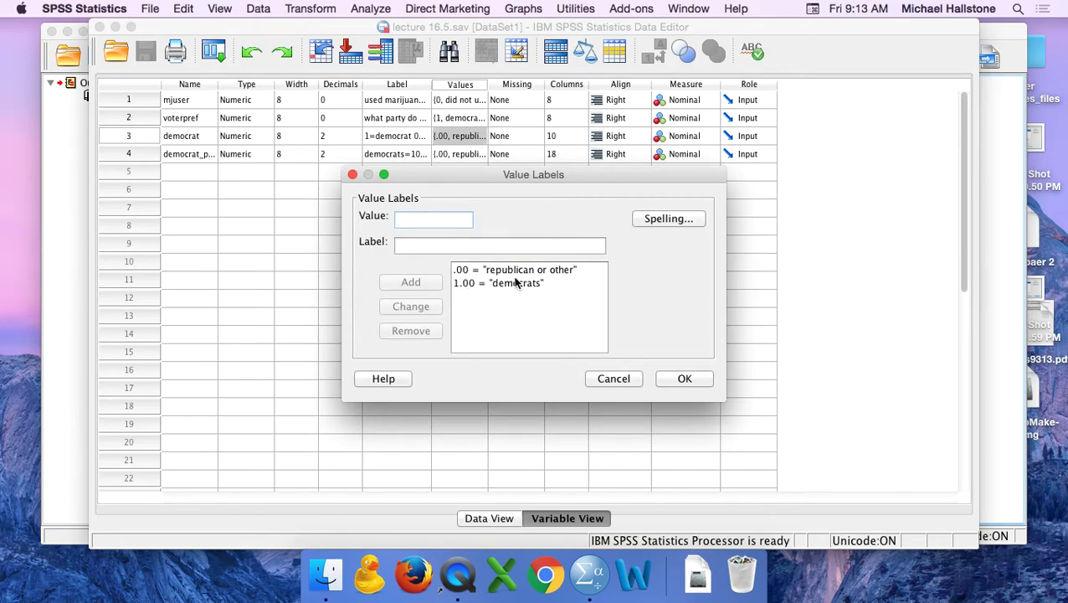
pyautogui.click(519, 283)
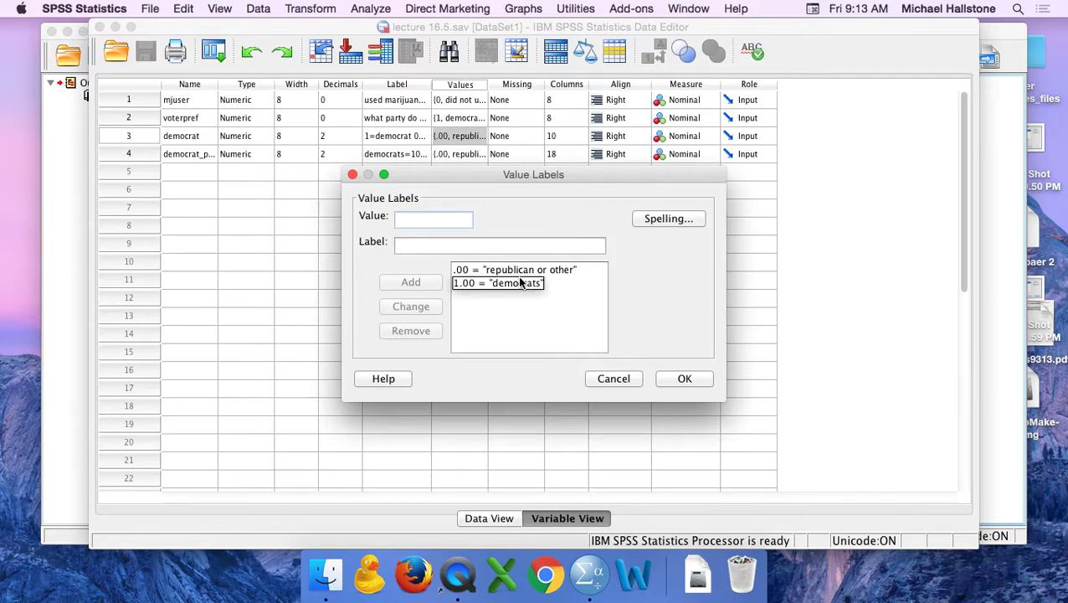
pyautogui.moveTo(560, 279); pyautogui.dragTo(481, 238)
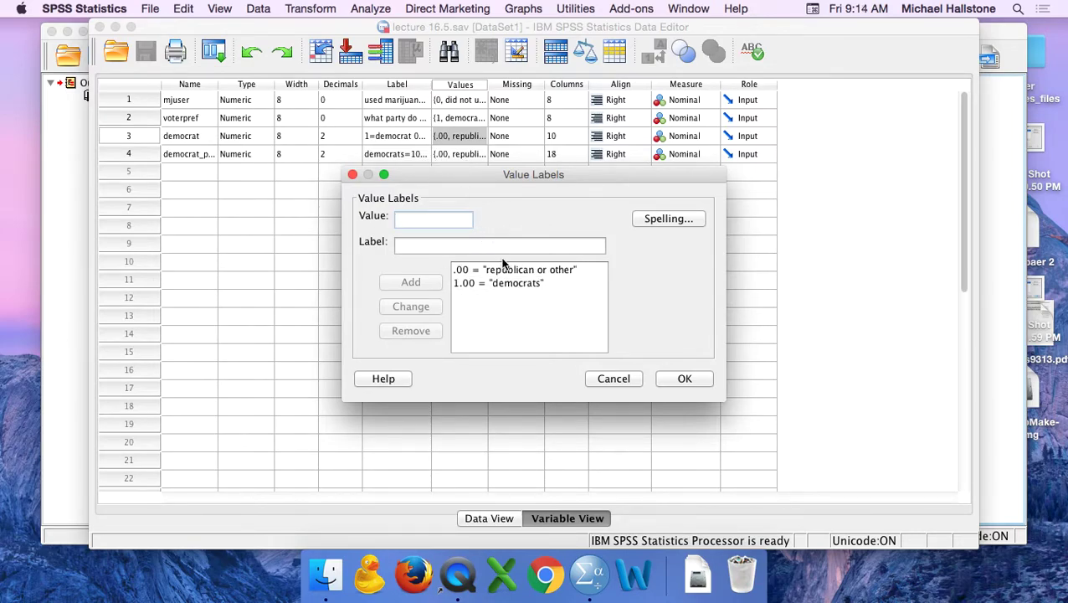
pyautogui.click(613, 378)
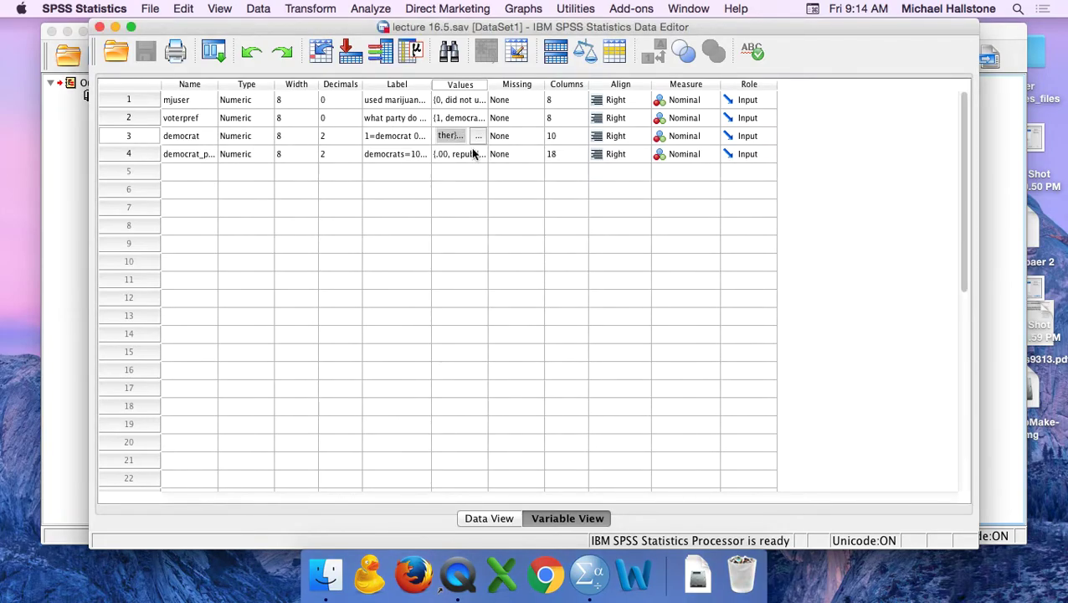
pyautogui.click(469, 117)
pyautogui.click(476, 117)
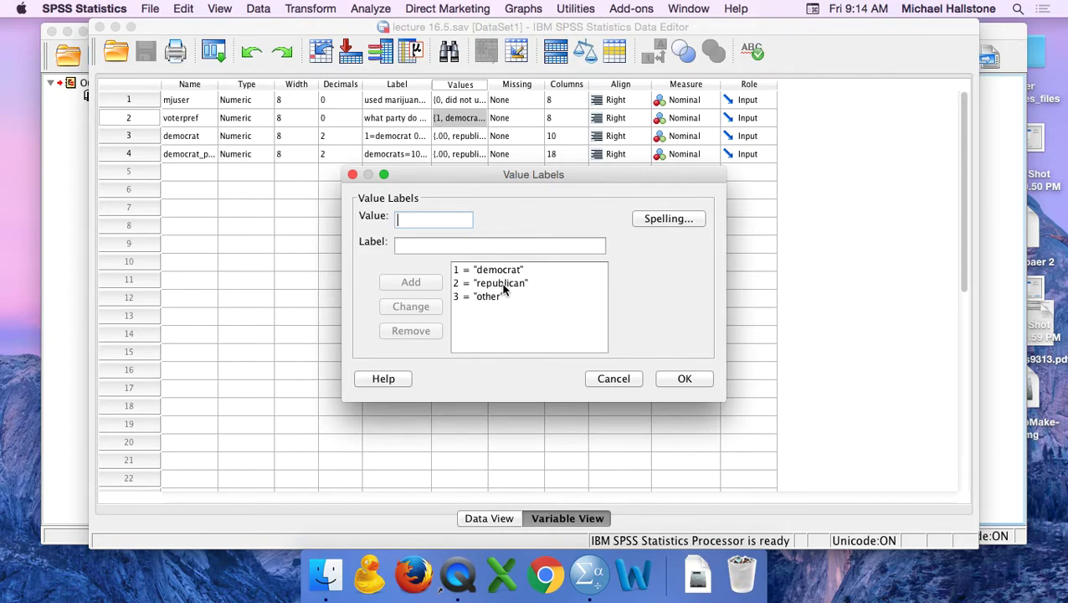
pyautogui.click(614, 379)
# - Recheck democrat's 1.00 democrats label, then view the democrat percentage variable's labels
pyautogui.click(472, 136)
pyautogui.click(476, 135)
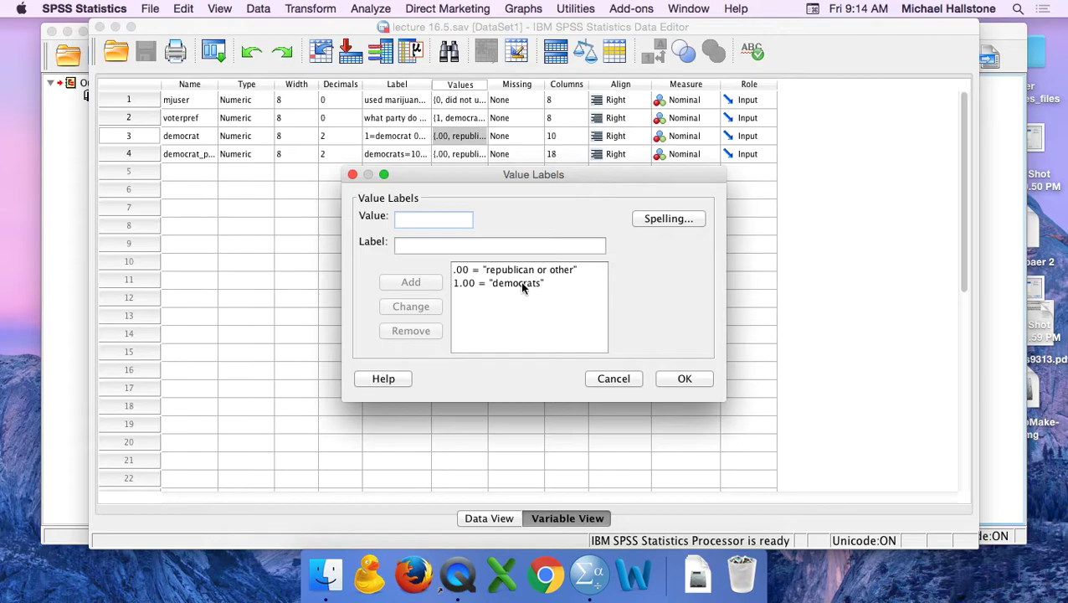
pyautogui.click(520, 283)
pyautogui.click(625, 377)
pyautogui.click(463, 159)
pyautogui.click(475, 154)
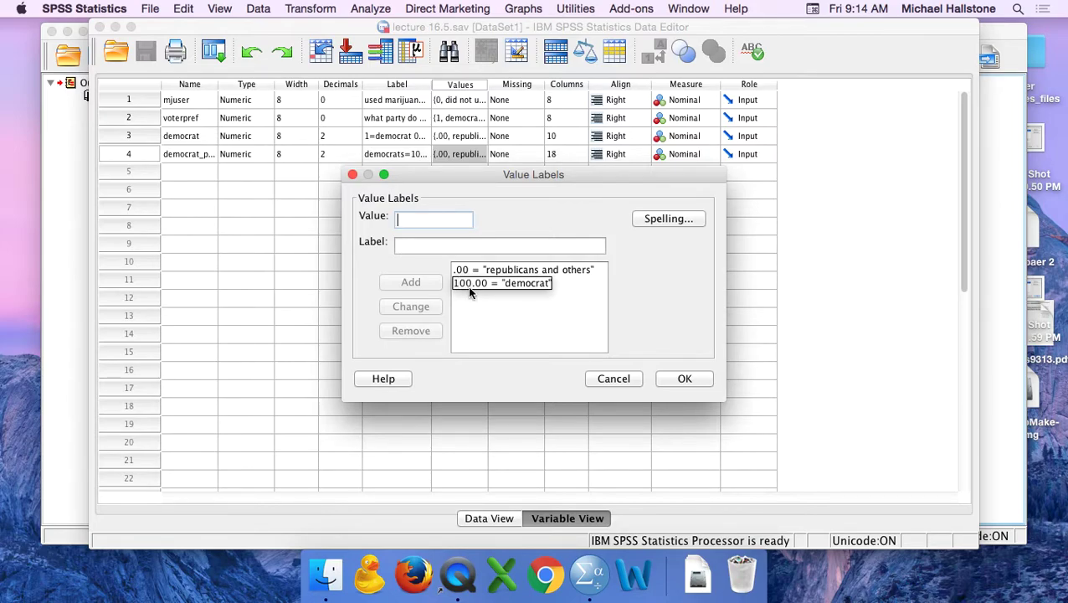
pyautogui.click(636, 380)
# - Review democrat's codes again, 1.00 democrats and .00 republican or other, and cancel
pyautogui.click(459, 136)
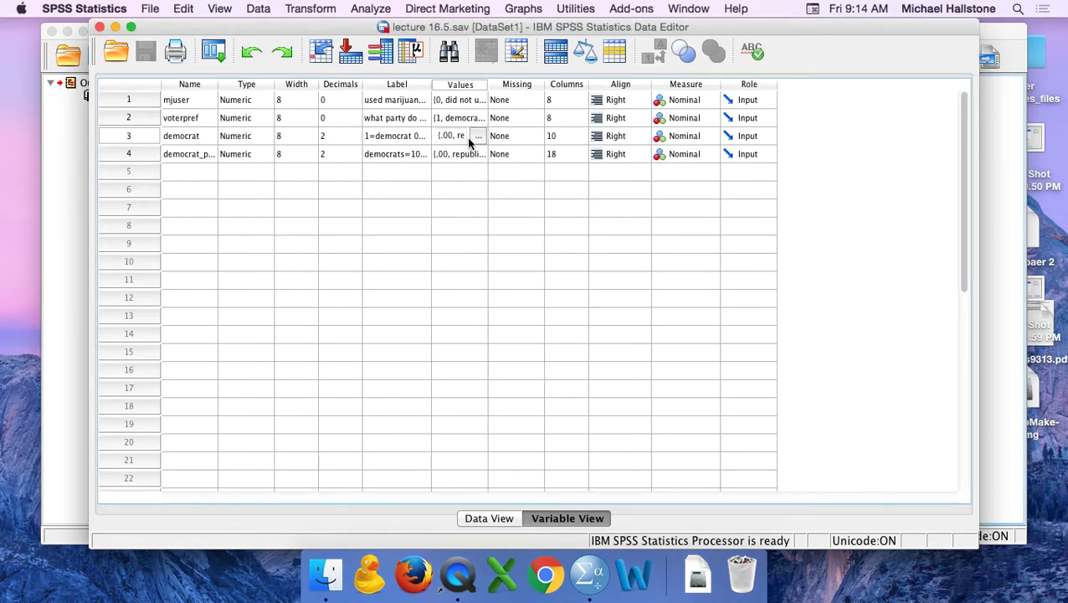
pyautogui.click(476, 137)
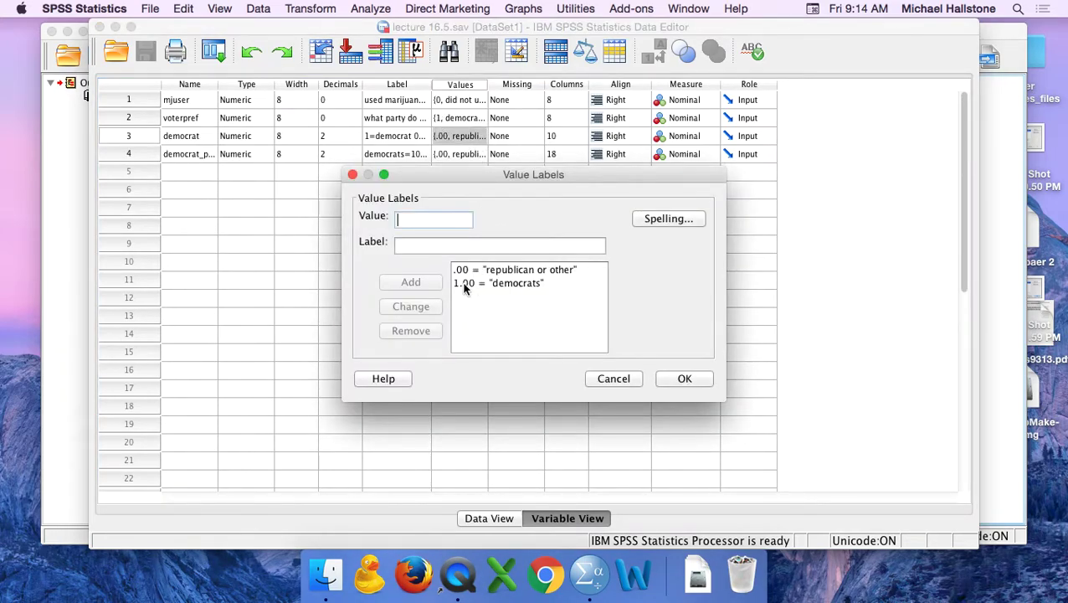
pyautogui.click(466, 284)
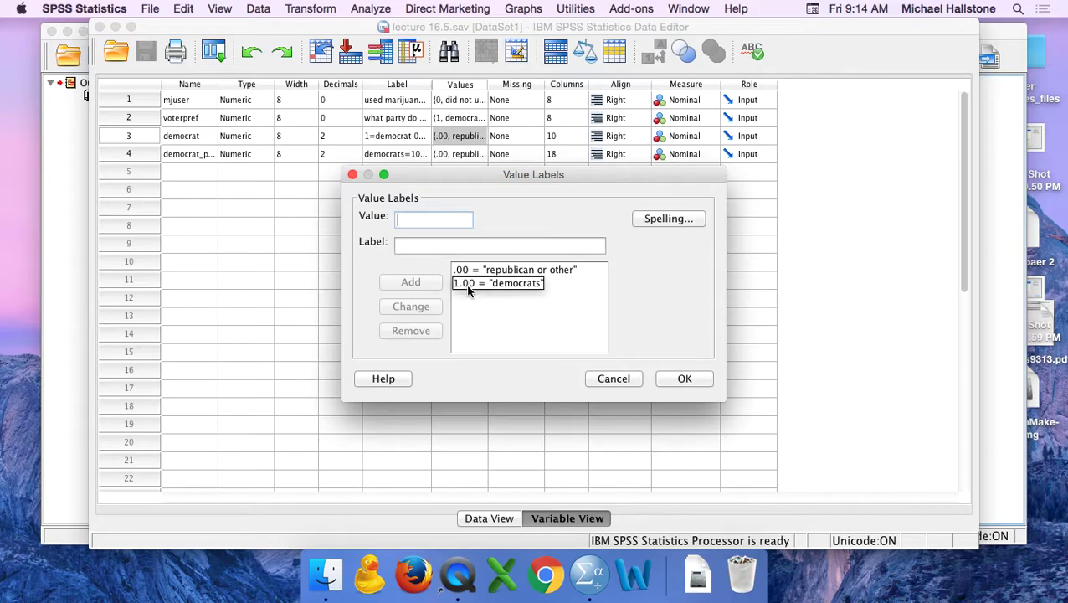
pyautogui.click(463, 271)
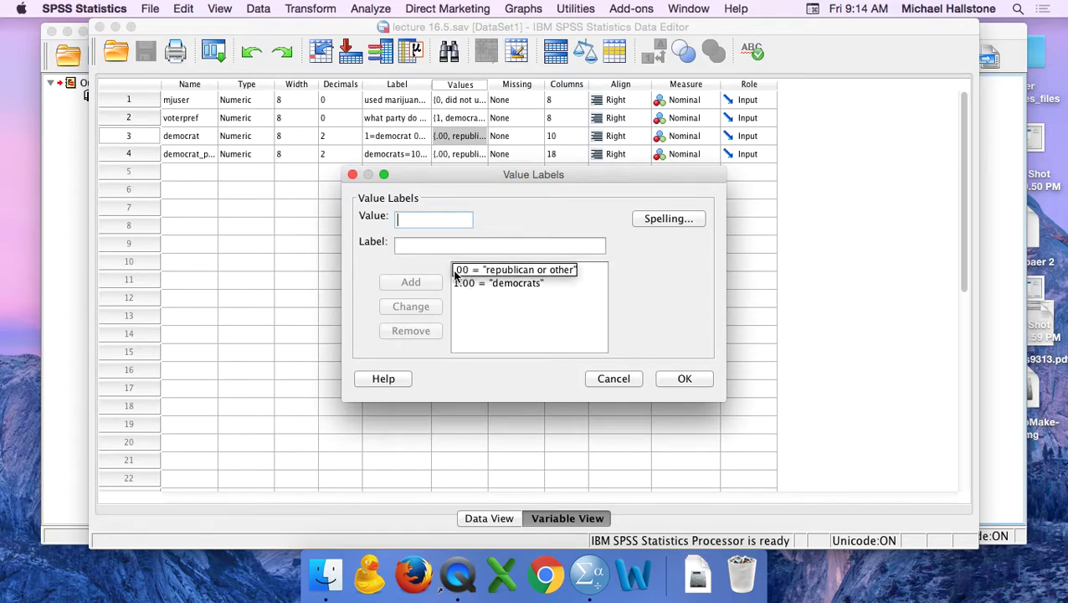
pyautogui.click(456, 285)
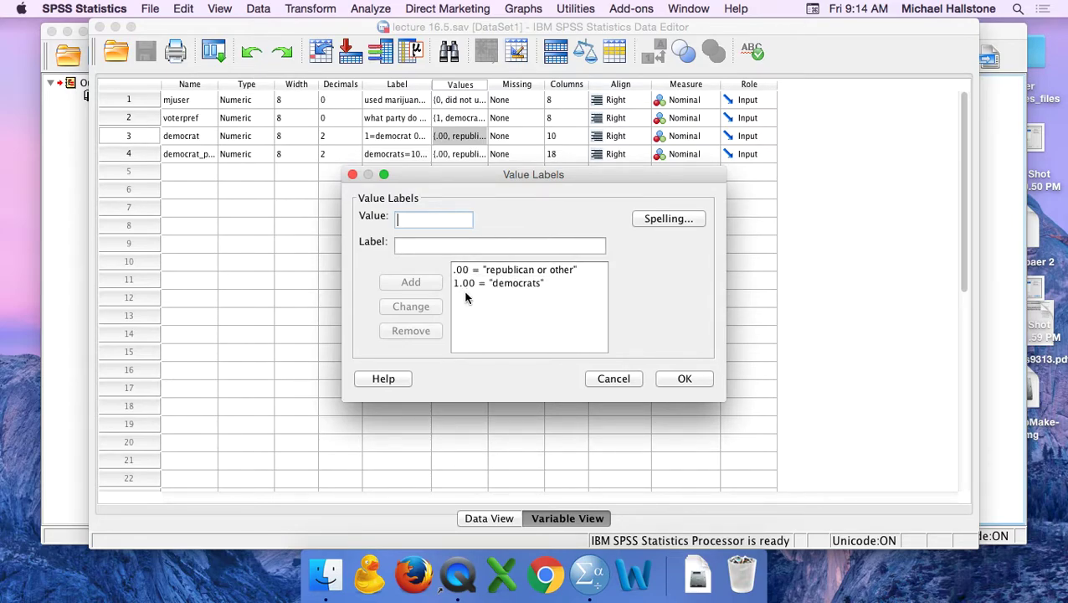
pyautogui.click(603, 381)
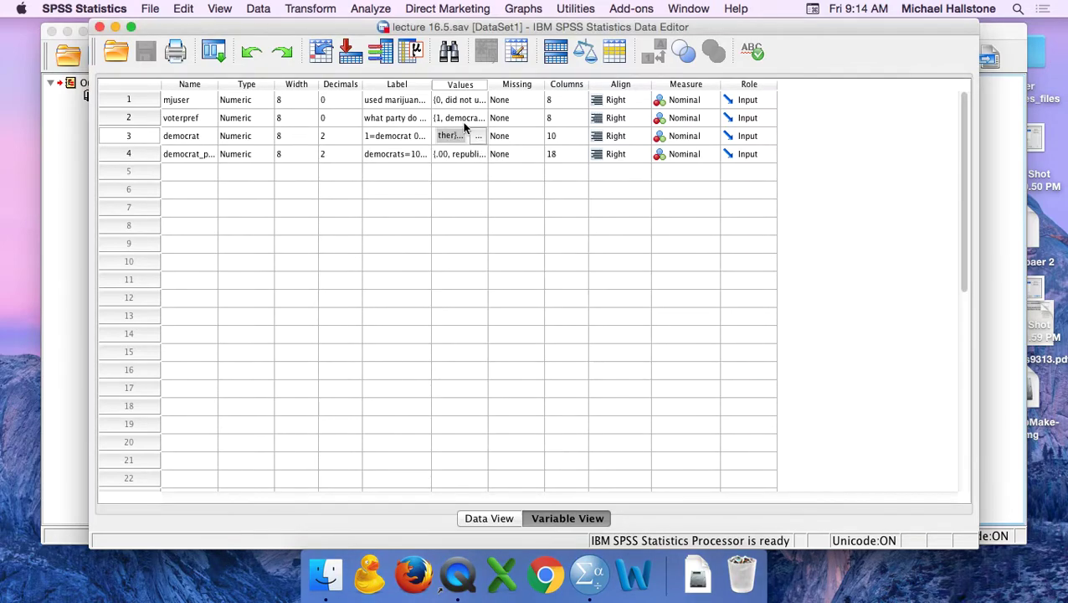
# - Open the One-Sample T Test dialog via Analyze > Compare Means
pyautogui.click(371, 9)
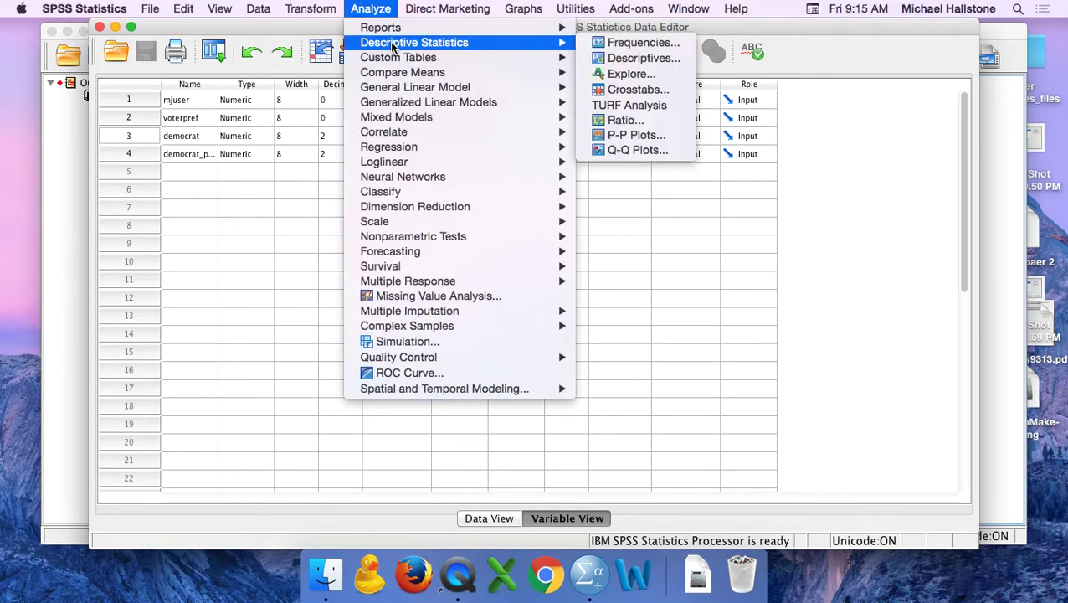
pyautogui.moveTo(392, 60)
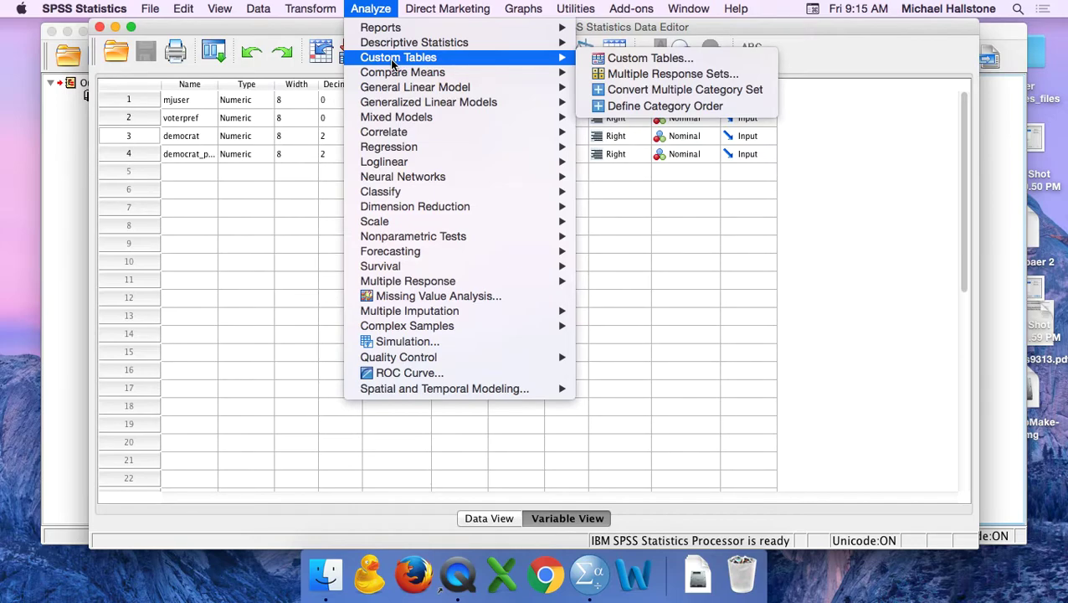
pyautogui.moveTo(401, 77)
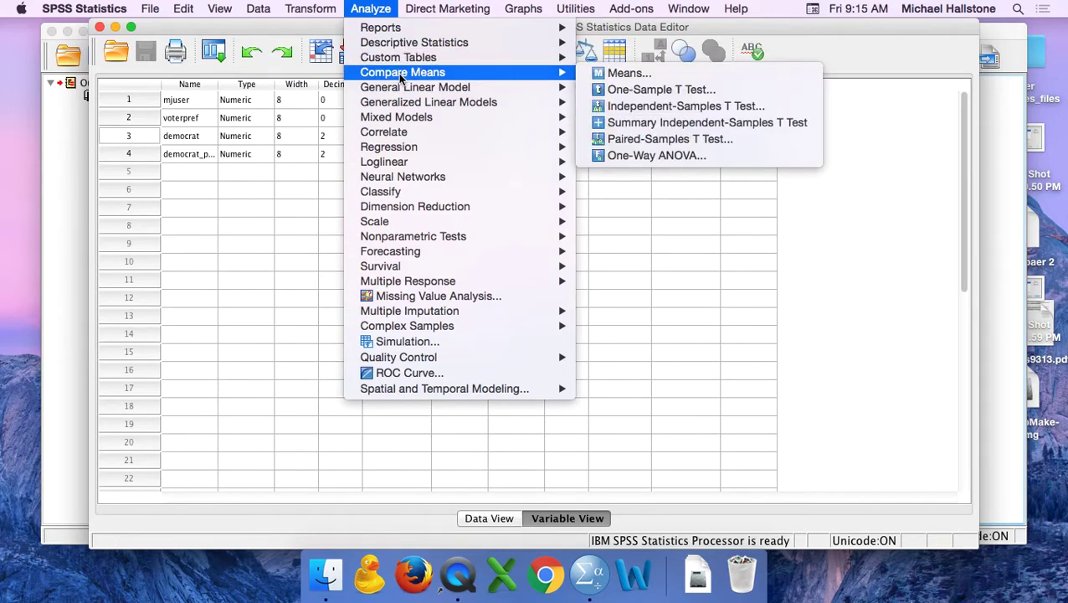
pyautogui.click(661, 91)
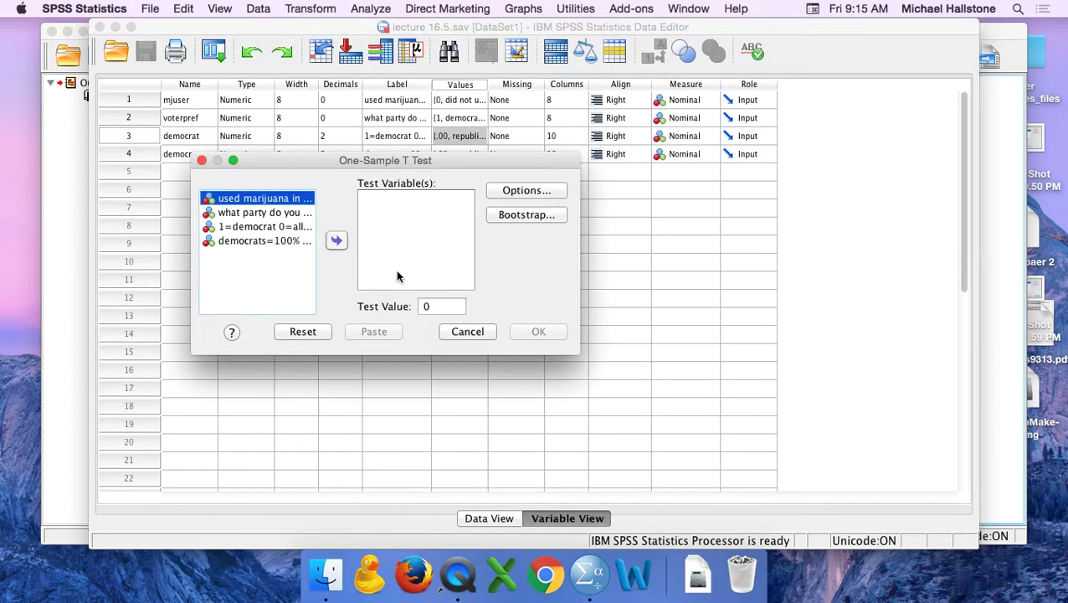
# - Run a one-sample t-test on democrat and democrat_percent against test value 0
pyautogui.click(285, 227)
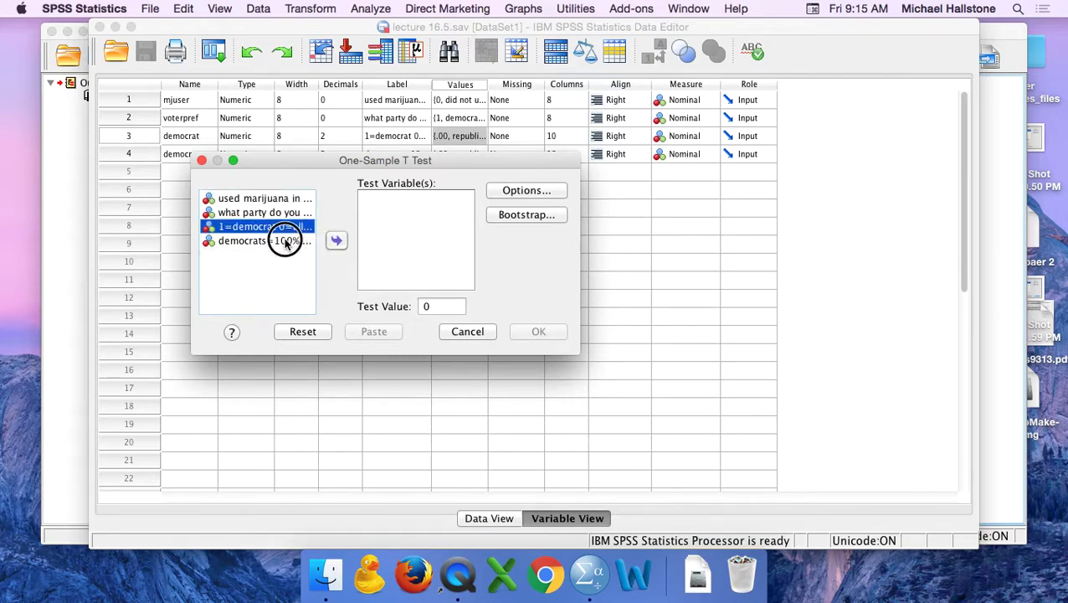
pyautogui.keyDown('shift'); pyautogui.click(284, 241); pyautogui.keyUp('shift')
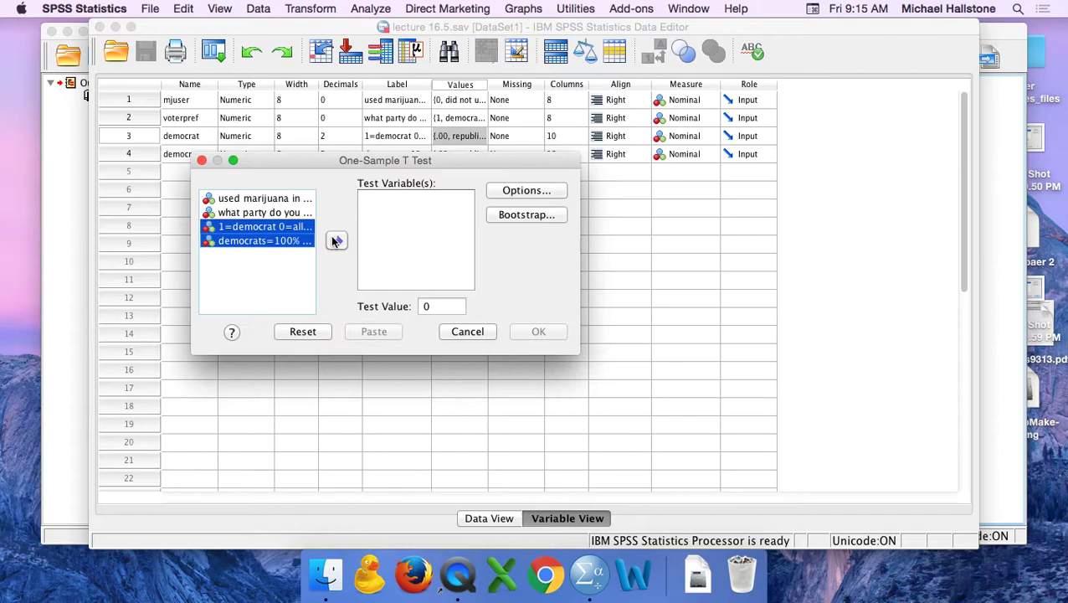
pyautogui.click(335, 241)
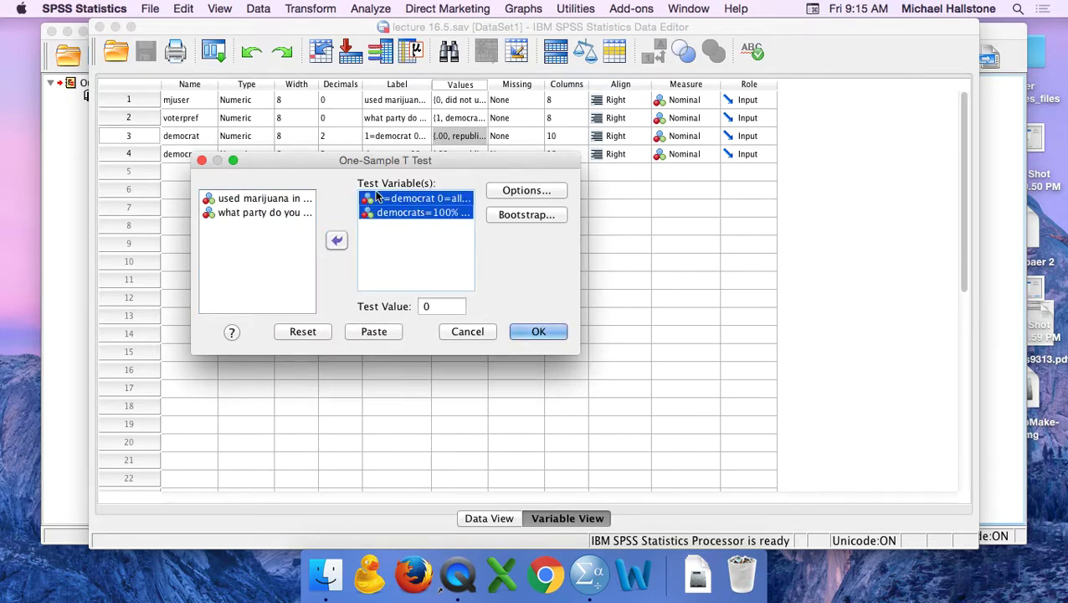
pyautogui.click(556, 334)
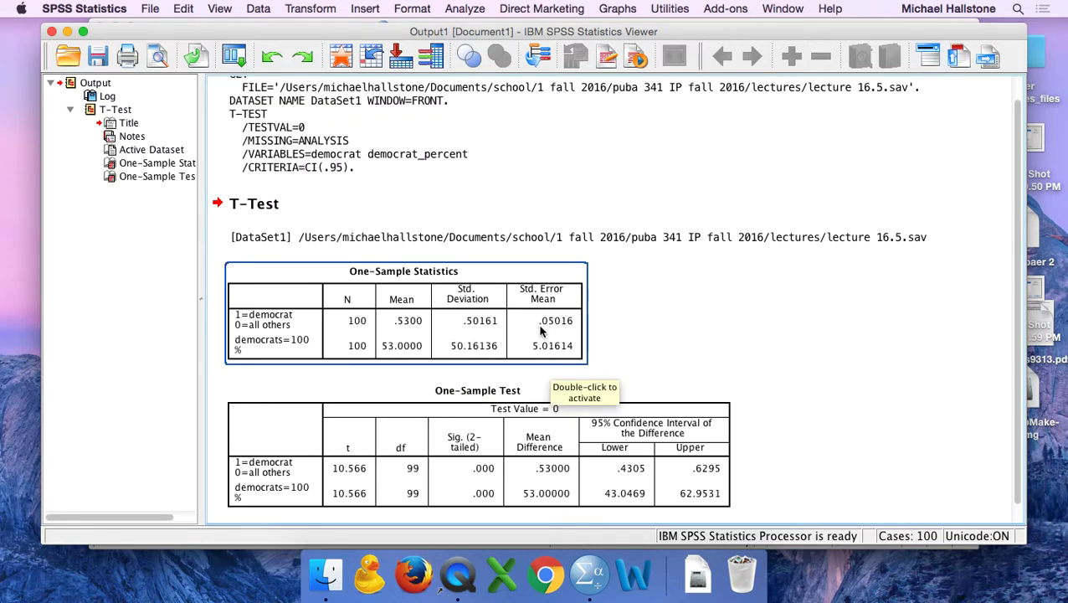
pyautogui.click(469, 436)
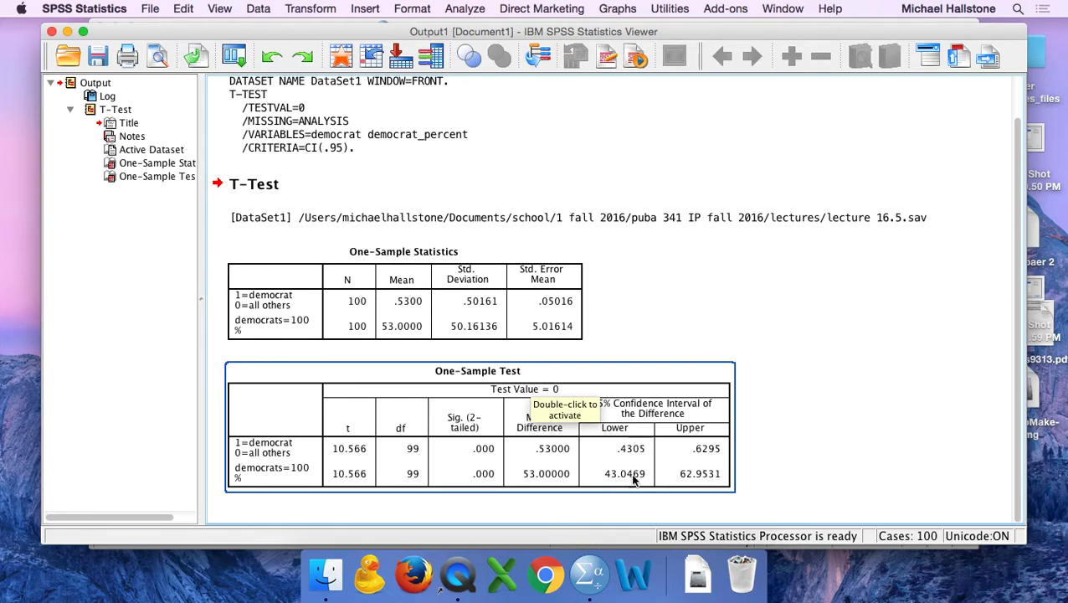
pyautogui.click(861, 367)
pyautogui.click(634, 447)
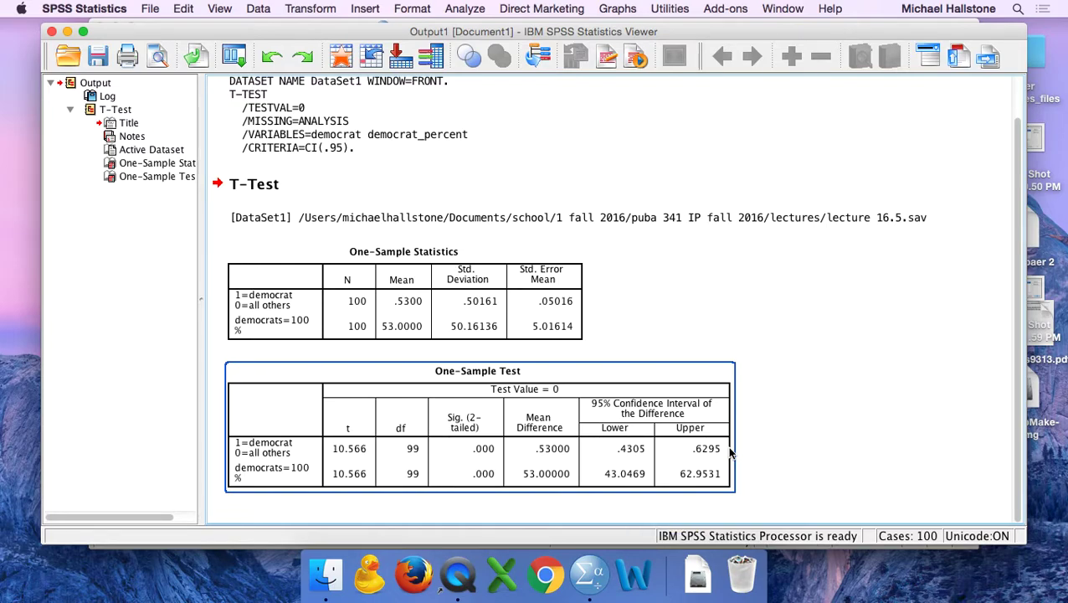
# - Deselect the output table and reopen the One-Sample T Test dialog
pyautogui.click(617, 494)
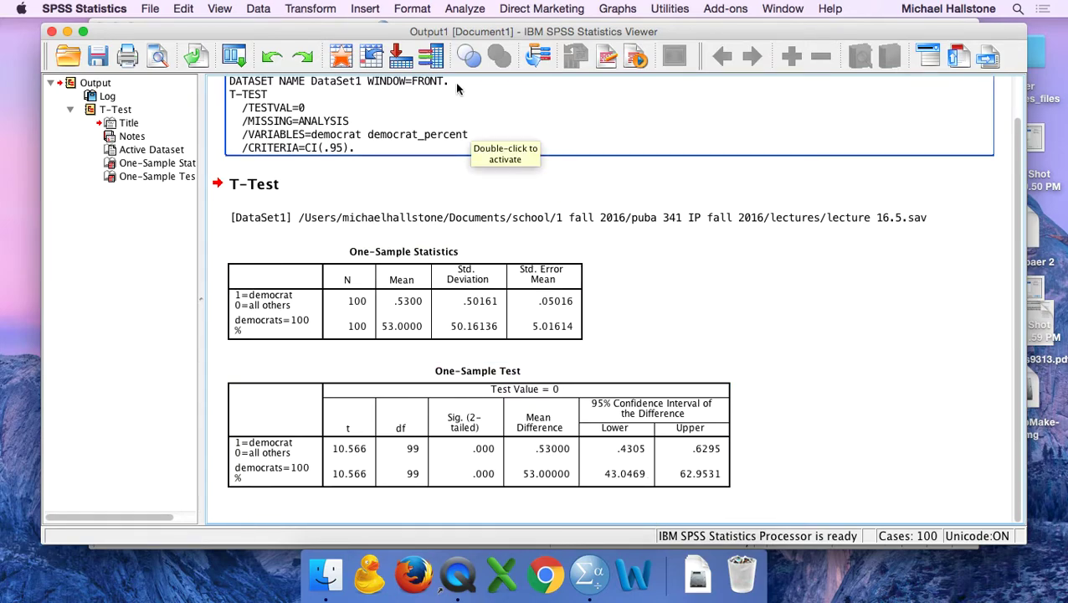
pyautogui.click(458, 10)
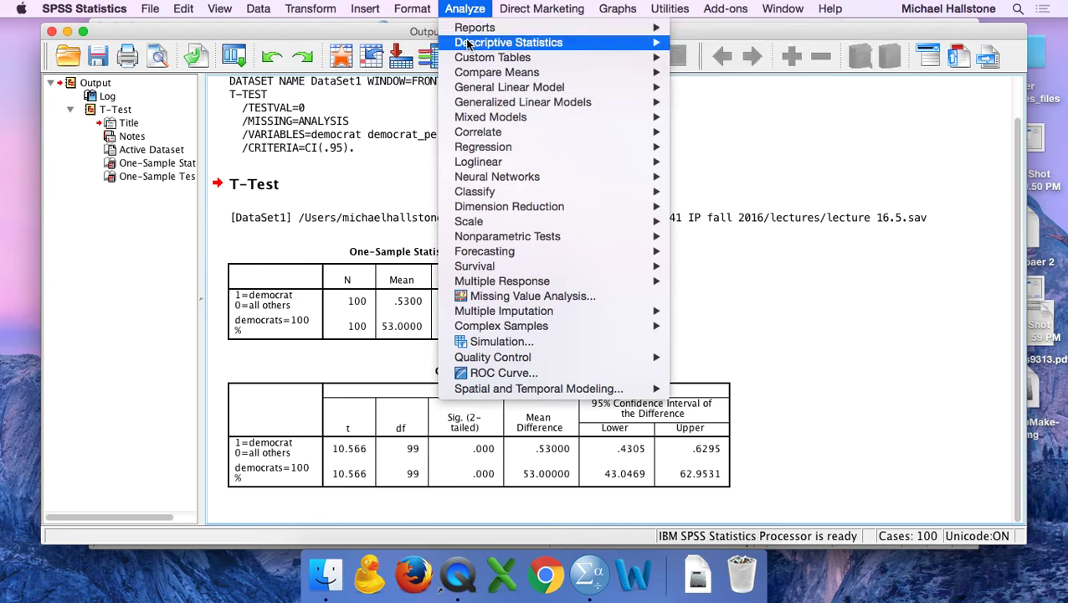
pyautogui.moveTo(467, 60)
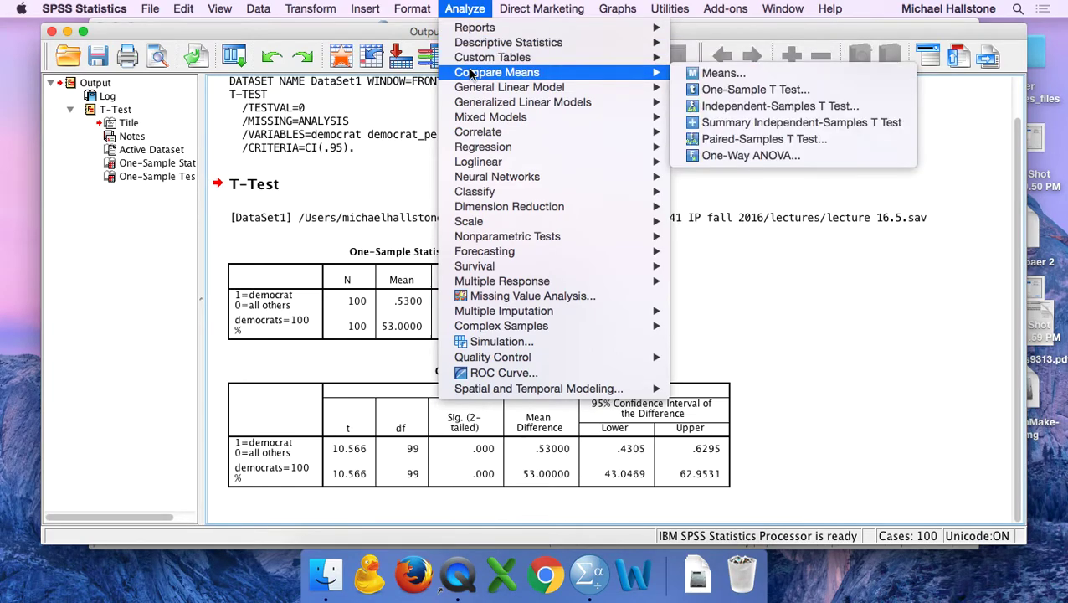
pyautogui.click(748, 89)
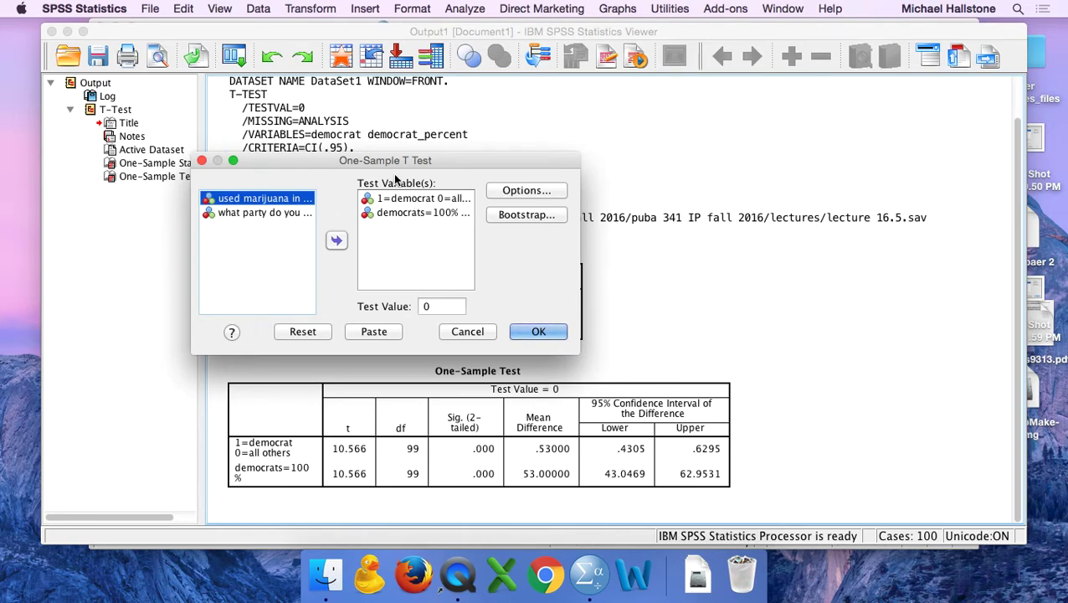
# - Reset the dialog and test only the Democrat percentage variable against test value 0
pyautogui.click(302, 331)
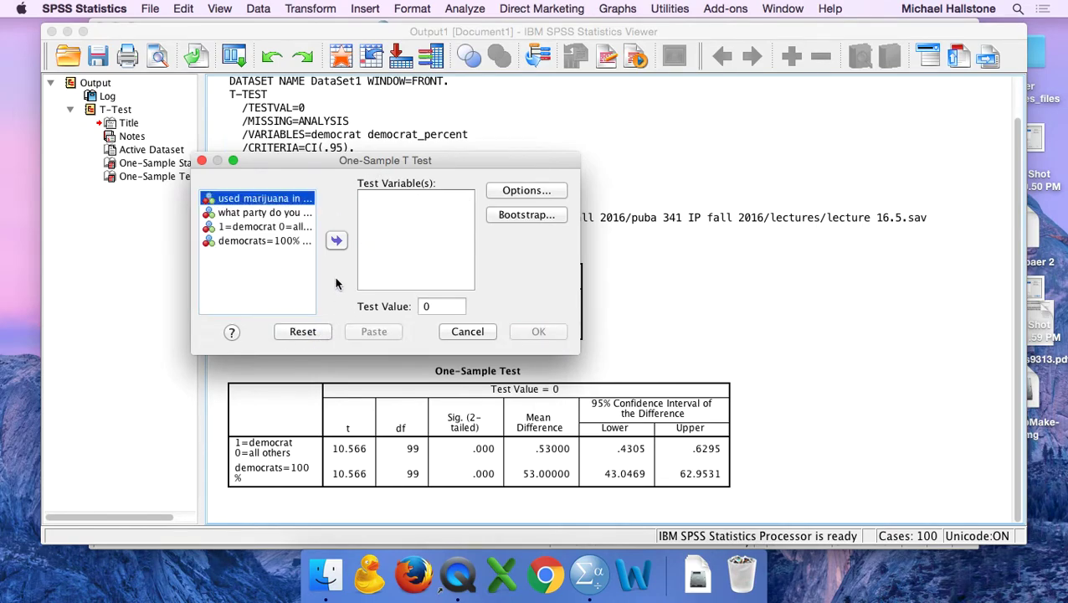
pyautogui.click(298, 228)
pyautogui.click(277, 240)
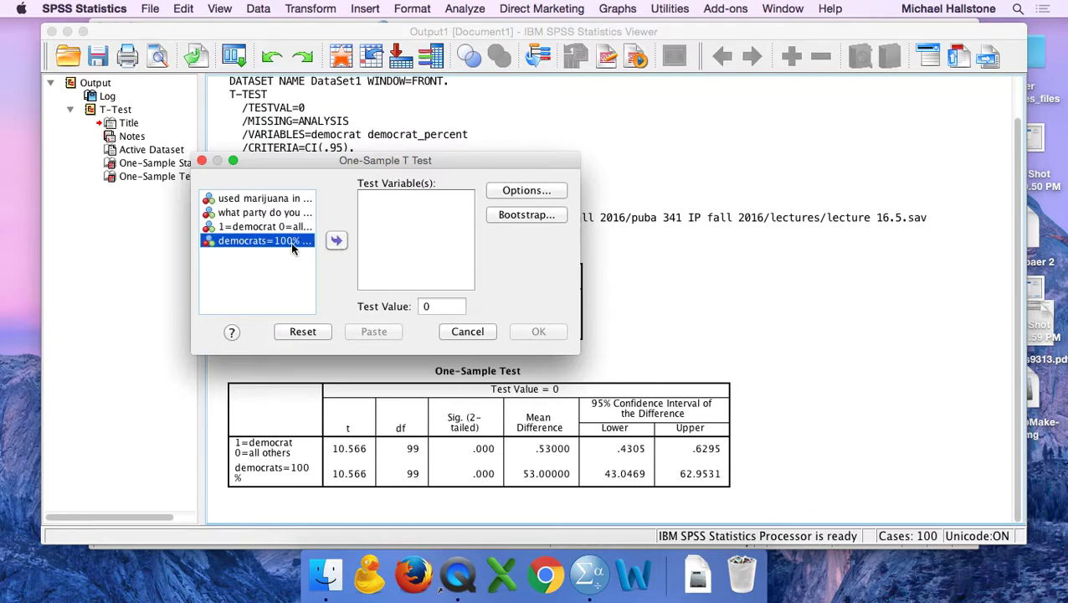
pyautogui.click(336, 241)
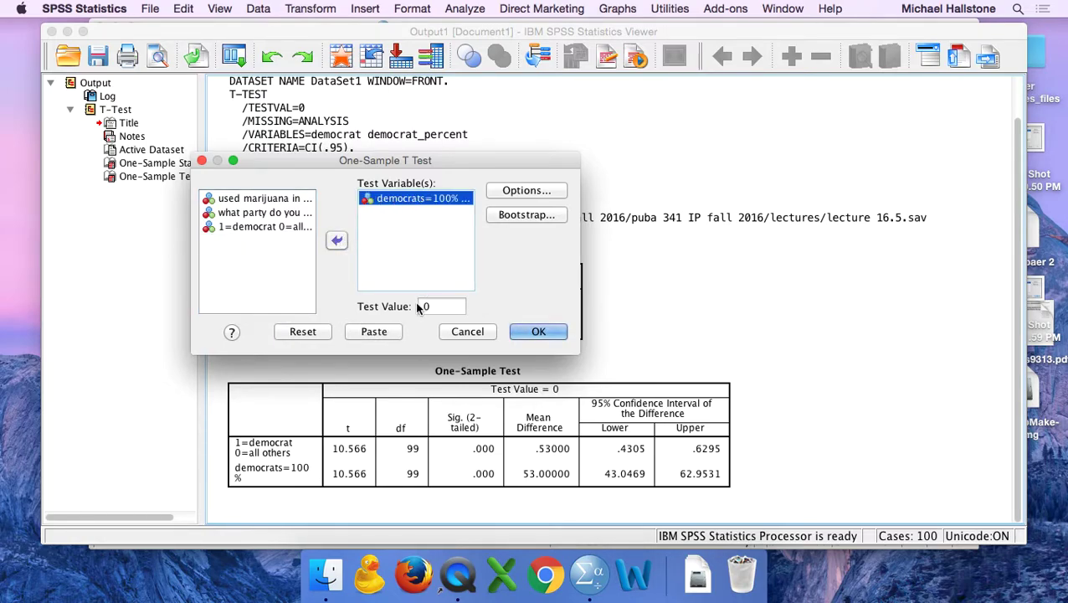
pyautogui.click(523, 331)
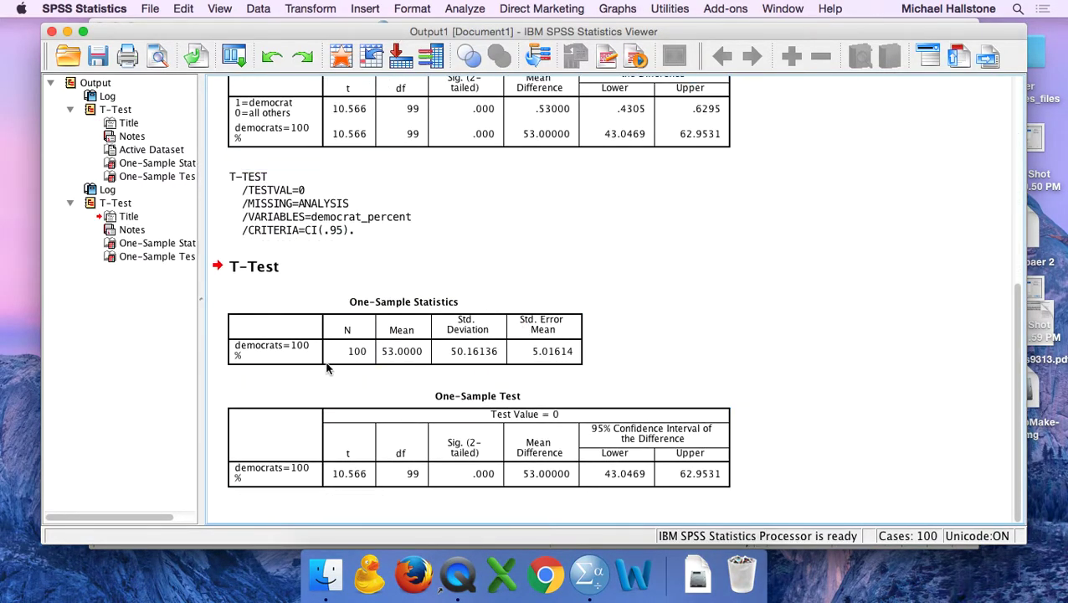
pyautogui.click(360, 360)
pyautogui.click(621, 456)
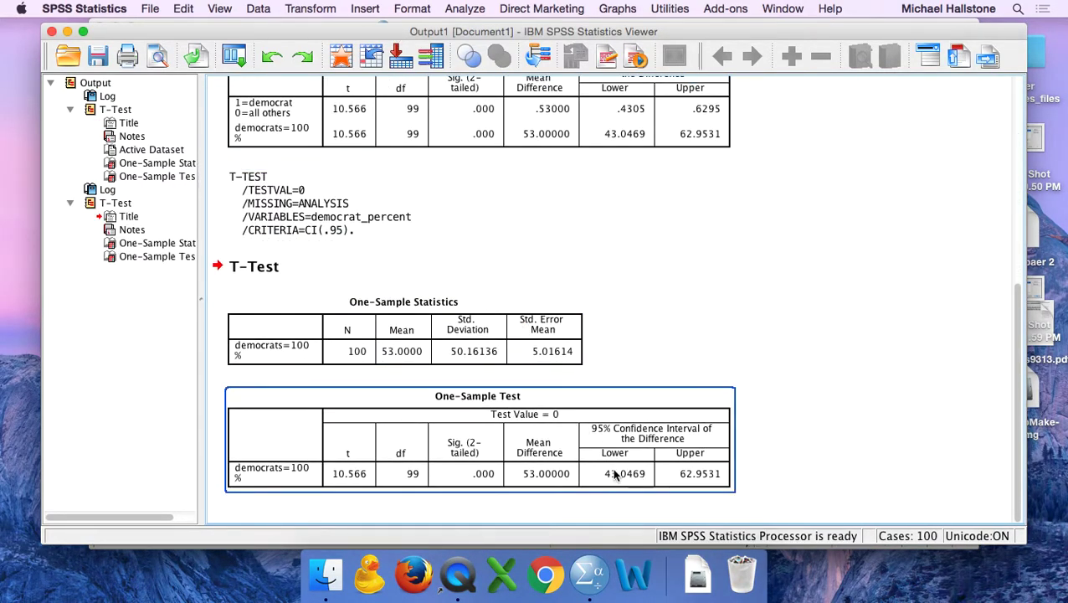
pyautogui.click(617, 168)
pyautogui.click(616, 146)
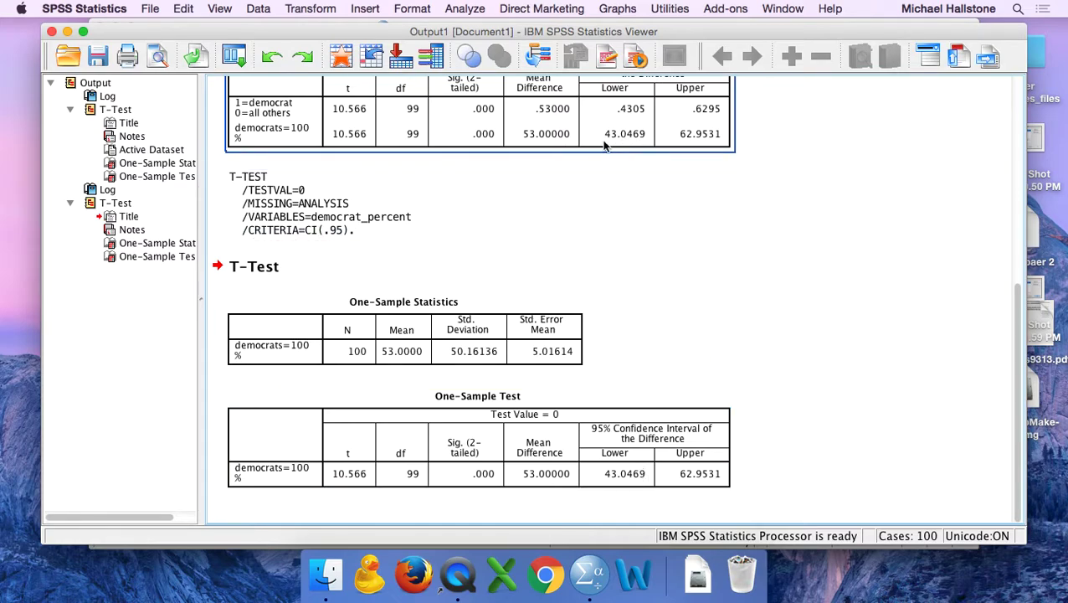
pyautogui.click(696, 488)
pyautogui.click(391, 360)
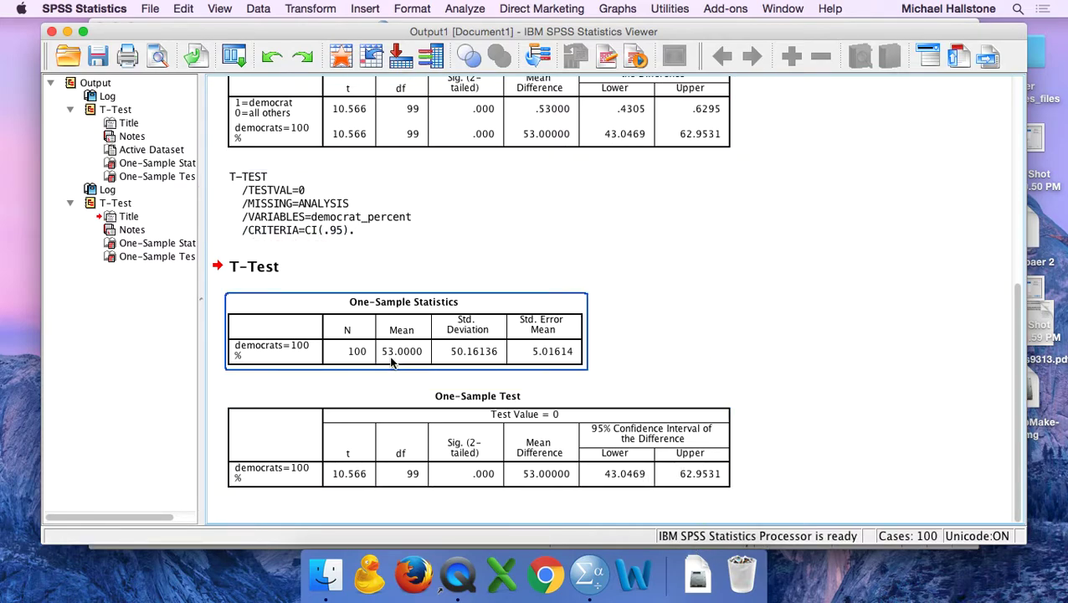
pyautogui.click(405, 218)
pyautogui.click(414, 313)
pyautogui.click(421, 193)
pyautogui.scroll(3, 421, 194)
pyautogui.click(421, 192)
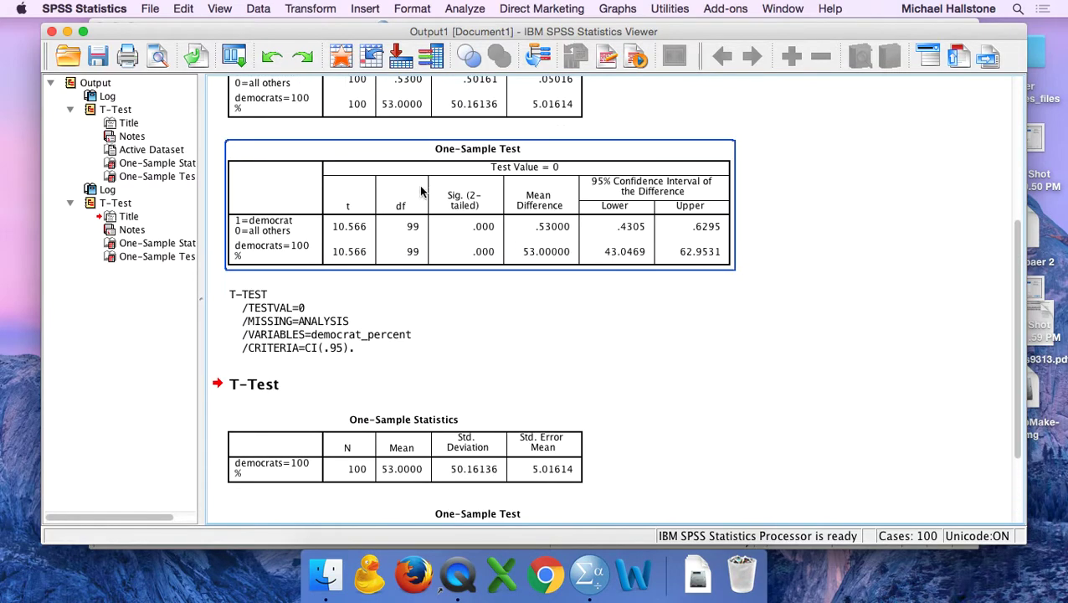
pyautogui.scroll(-3, 544, 400)
pyautogui.click(544, 398)
pyautogui.click(390, 388)
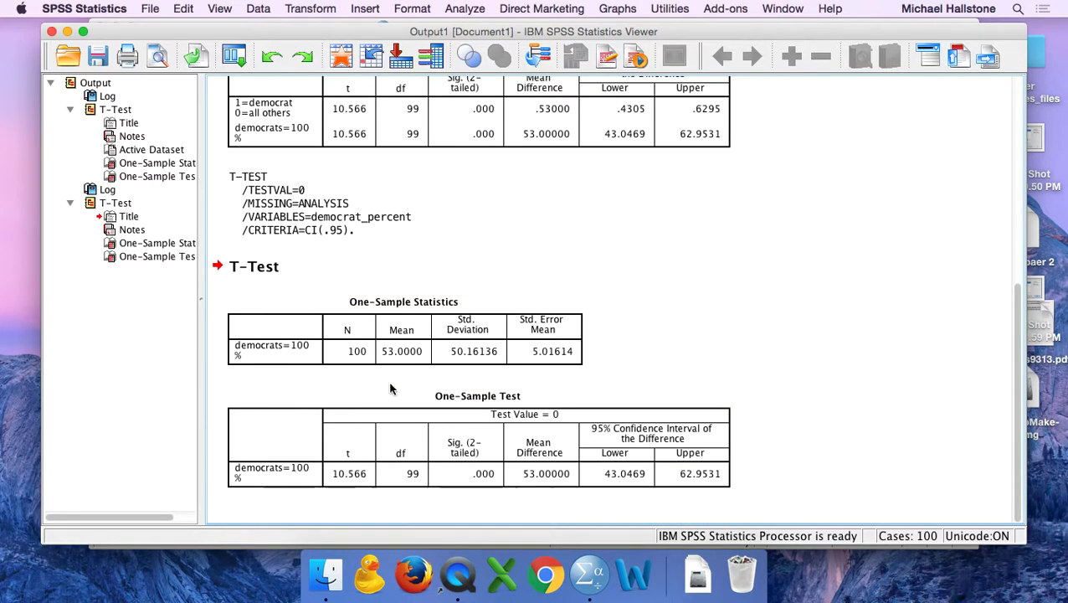
pyautogui.click(392, 393)
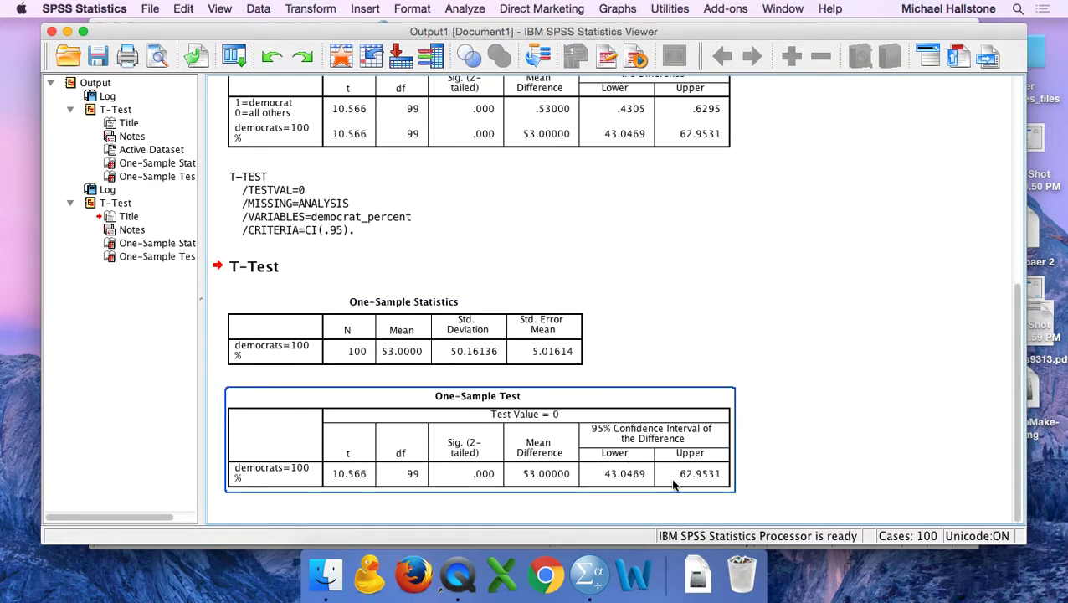
pyautogui.click(695, 348)
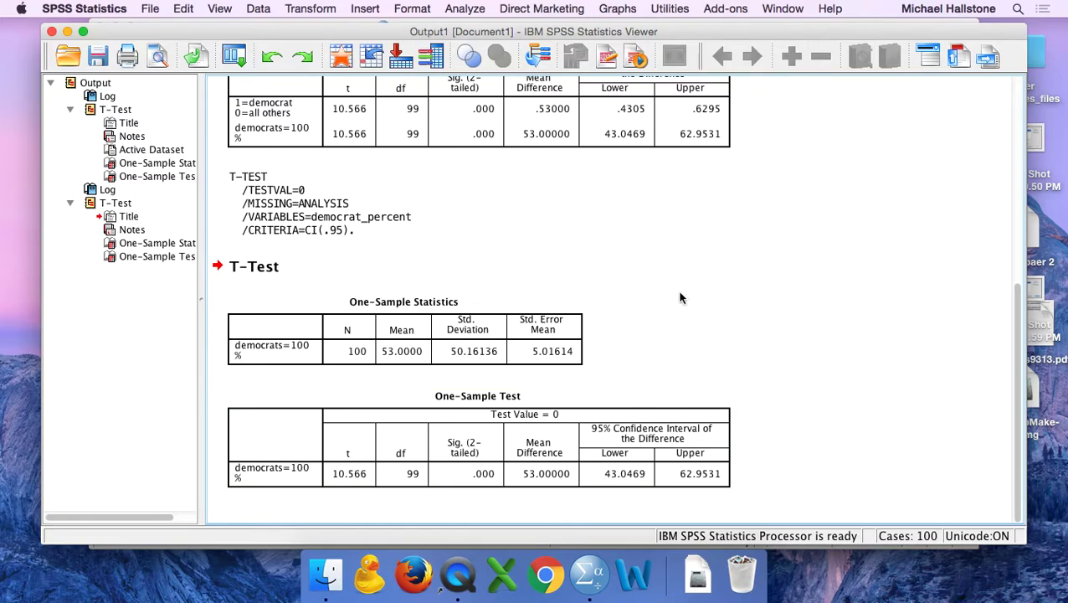
pyautogui.click(464, 566)
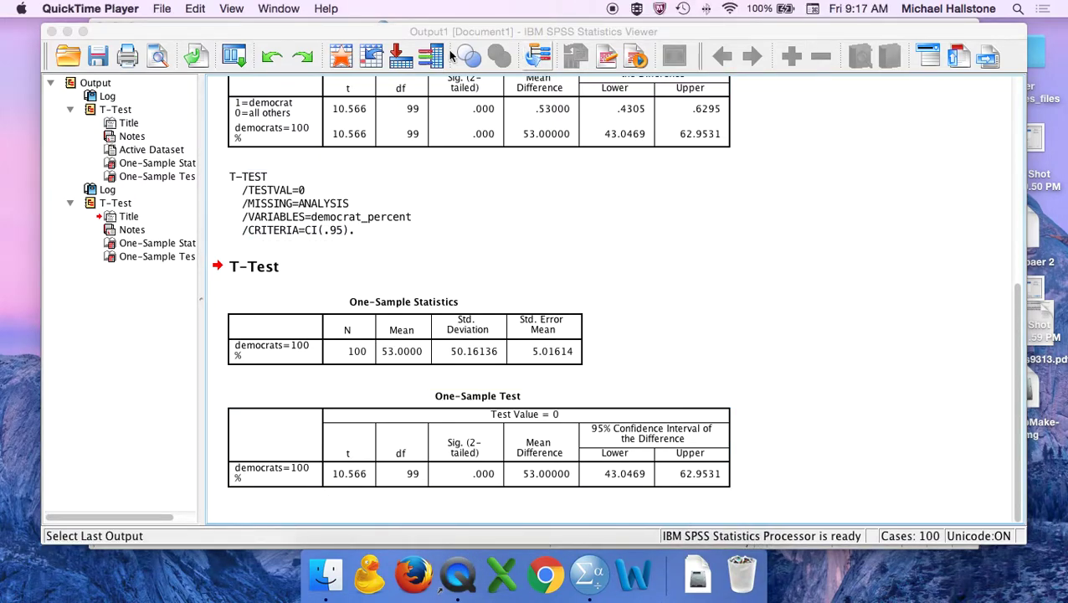